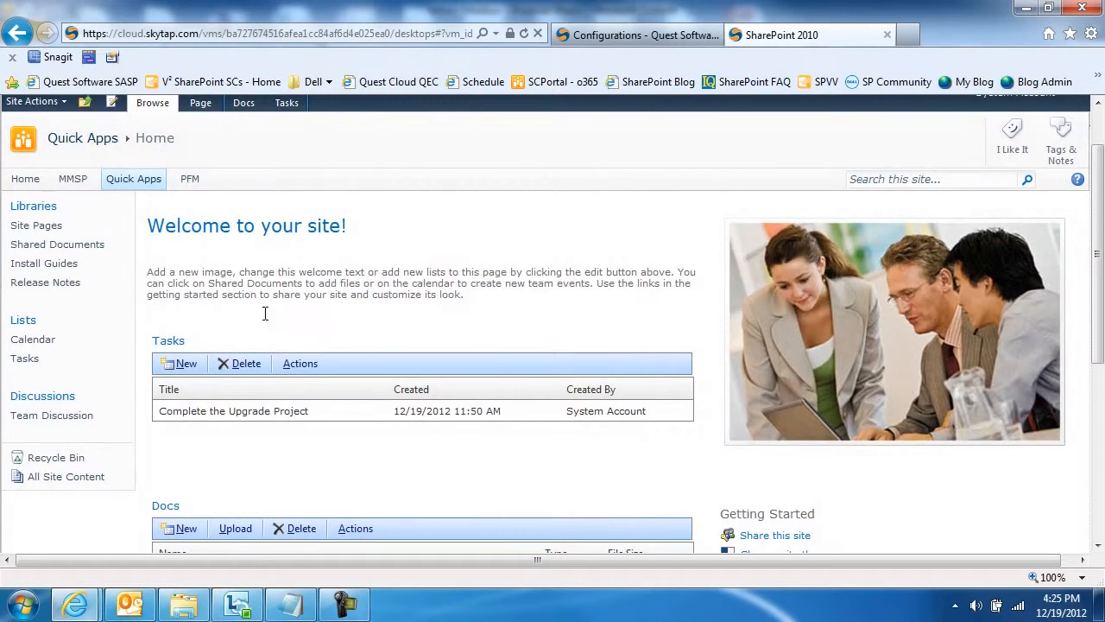
Put the Quick Apps home page in edit mode and add blank lines above the "Welcome to your site!" heading
scroll(238, 231, up, 1)
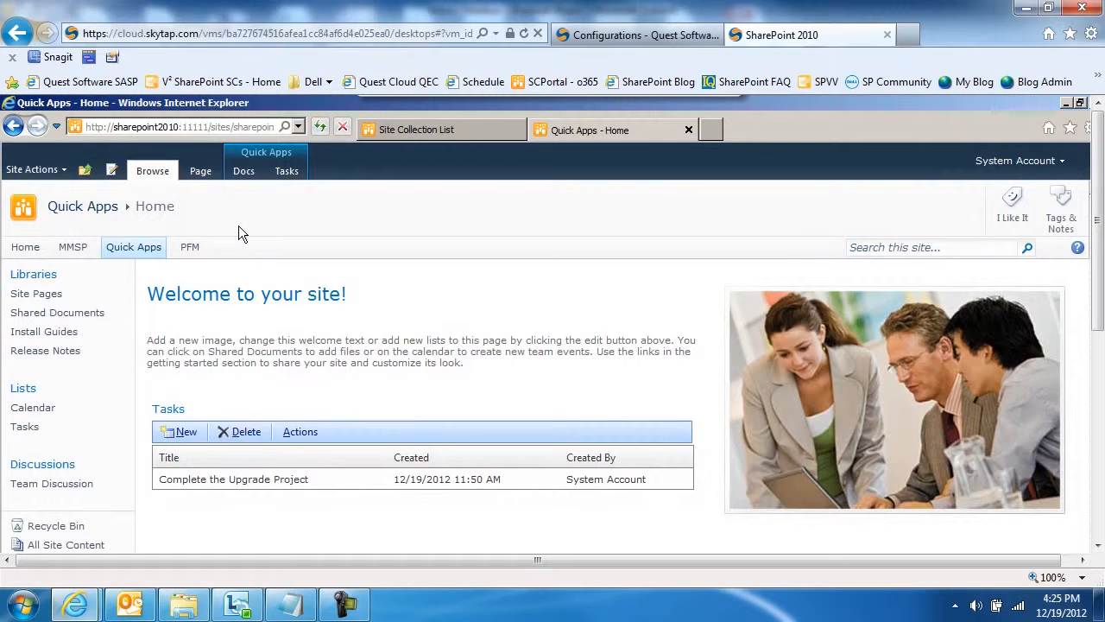
click(203, 172)
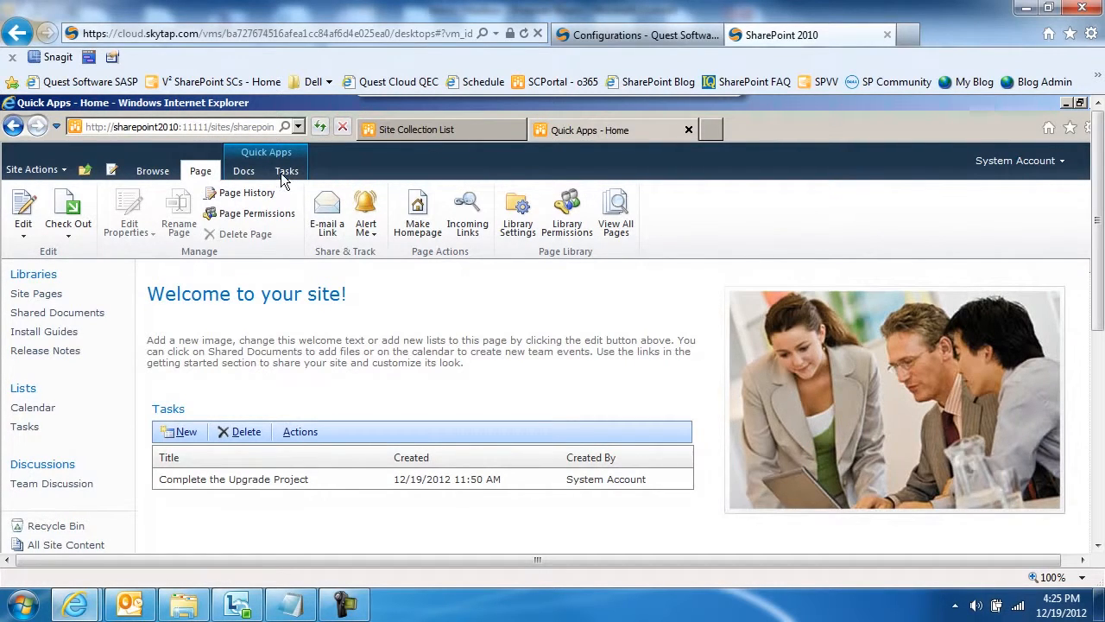
click(23, 211)
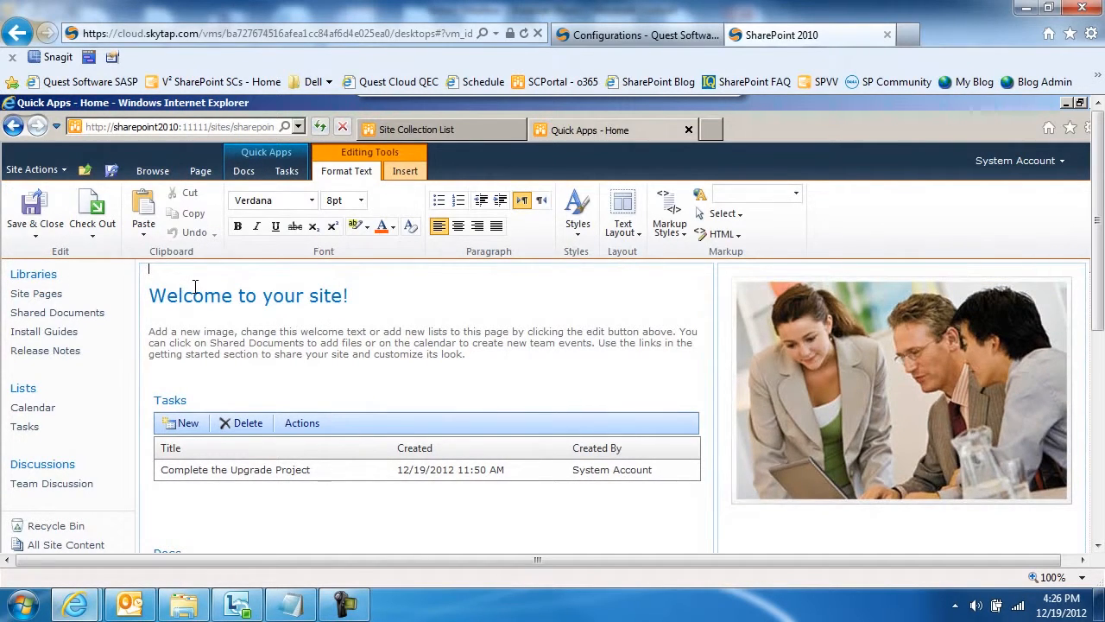
key(Return)
key(Return)
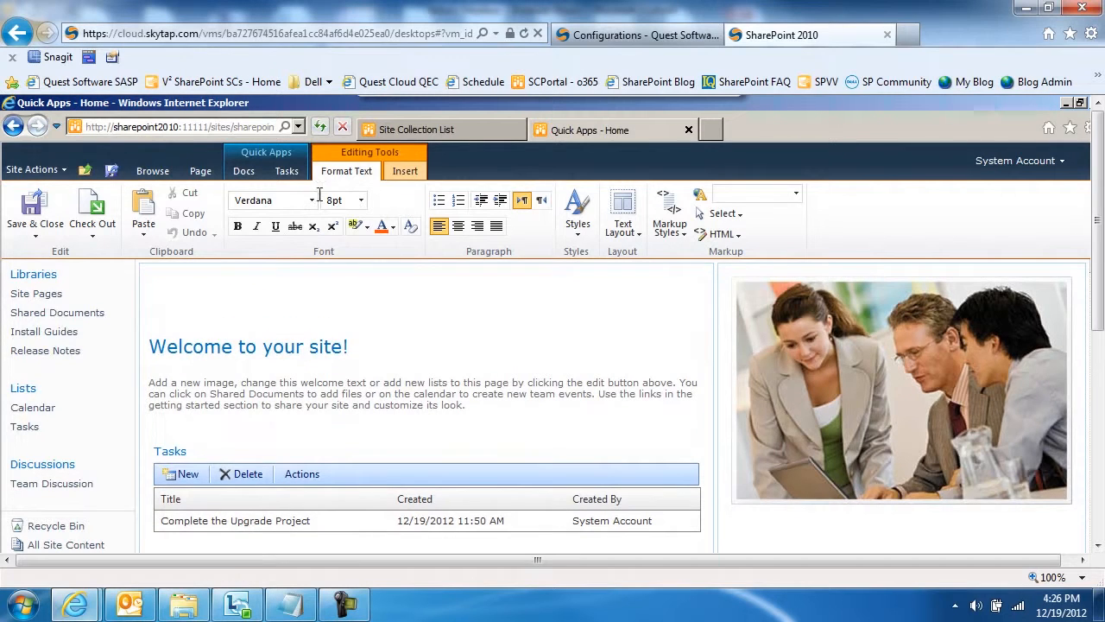
Insert the qDynamicLayout web part from the Quick Apps for SharePoint category above the welcome heading
click(406, 171)
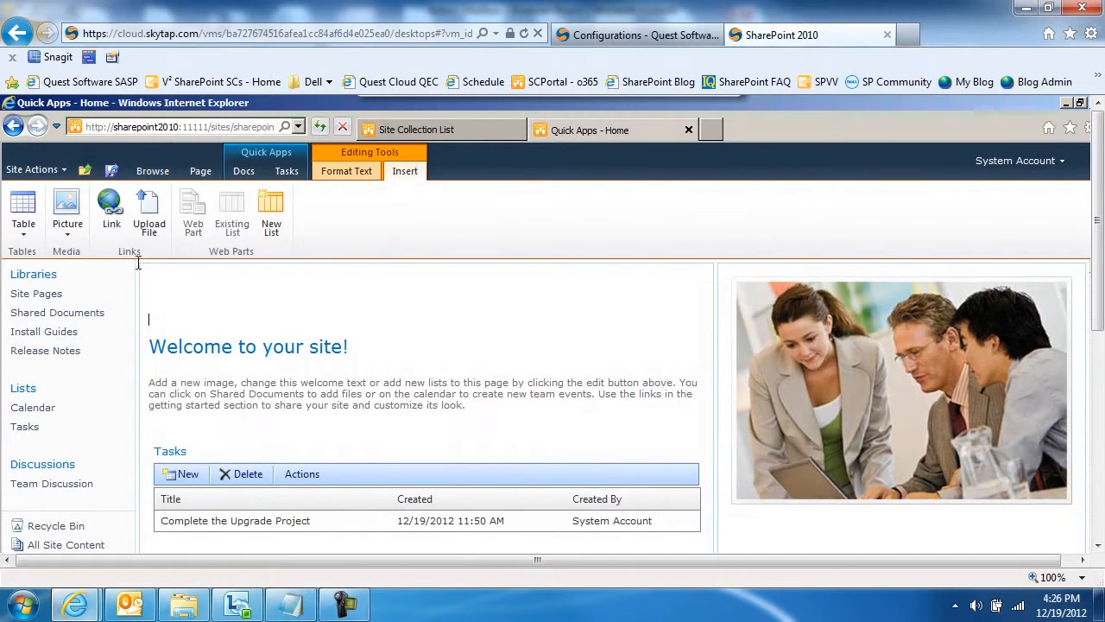
click(199, 226)
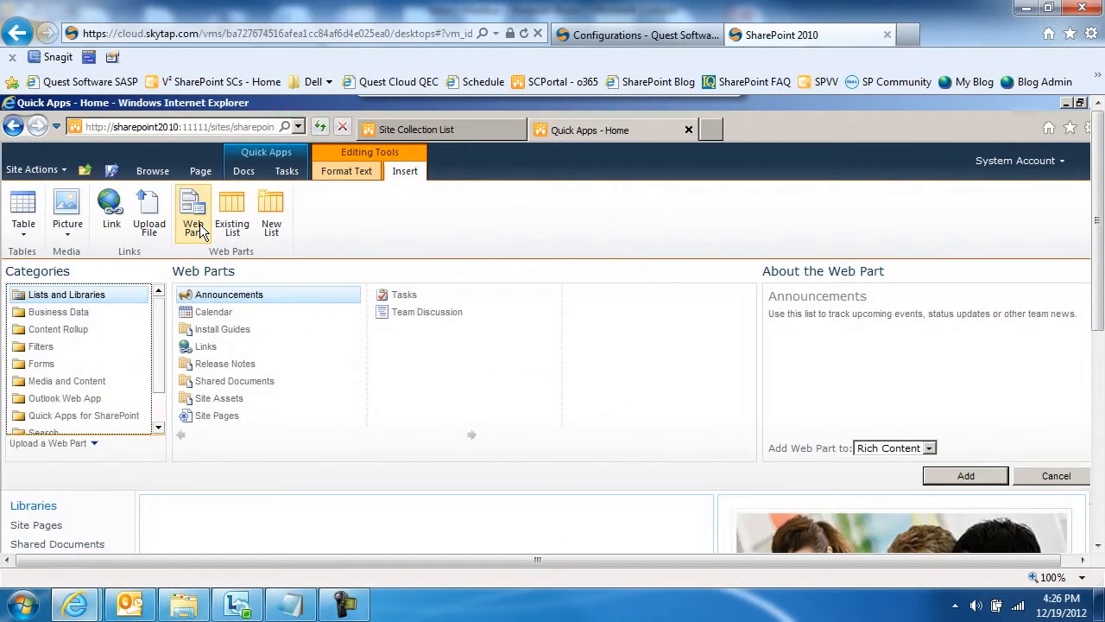
drag(157, 367, 157, 395)
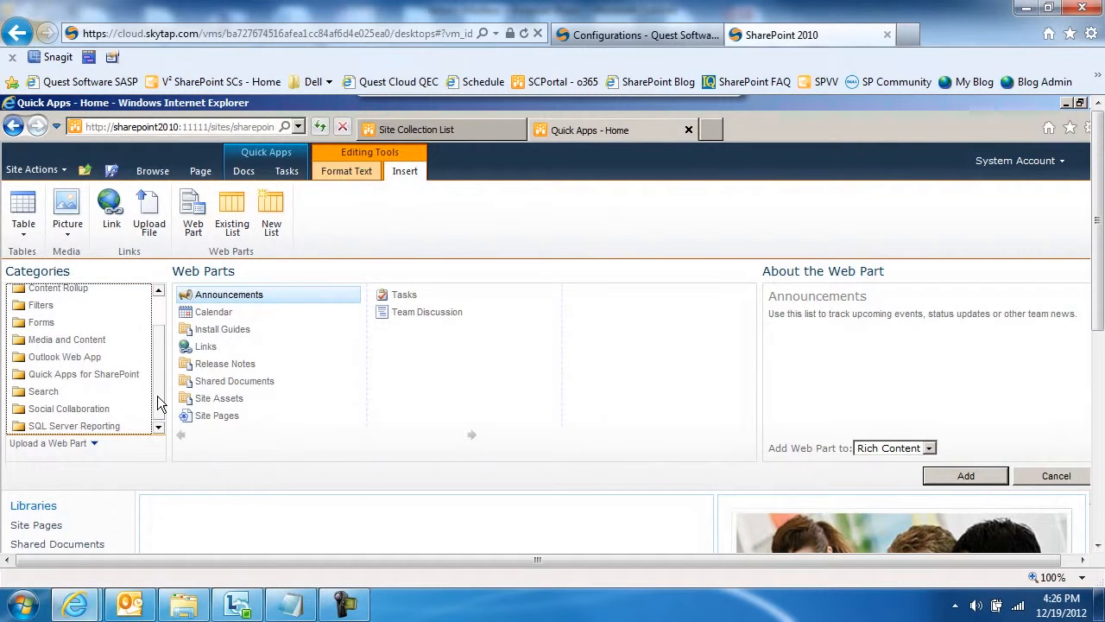
click(48, 375)
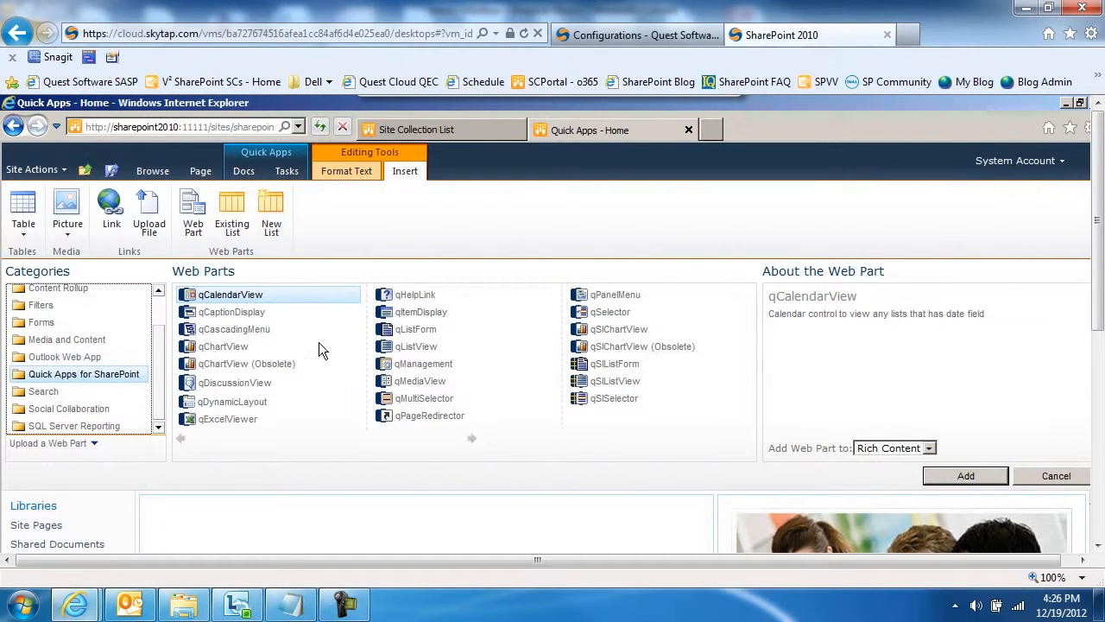
click(246, 404)
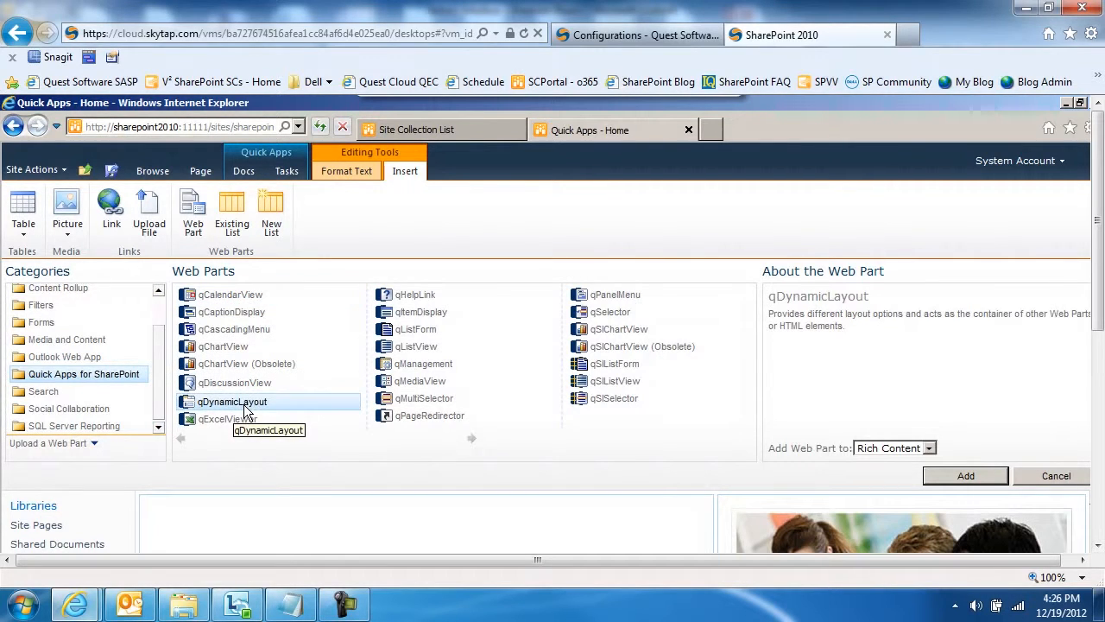
click(965, 476)
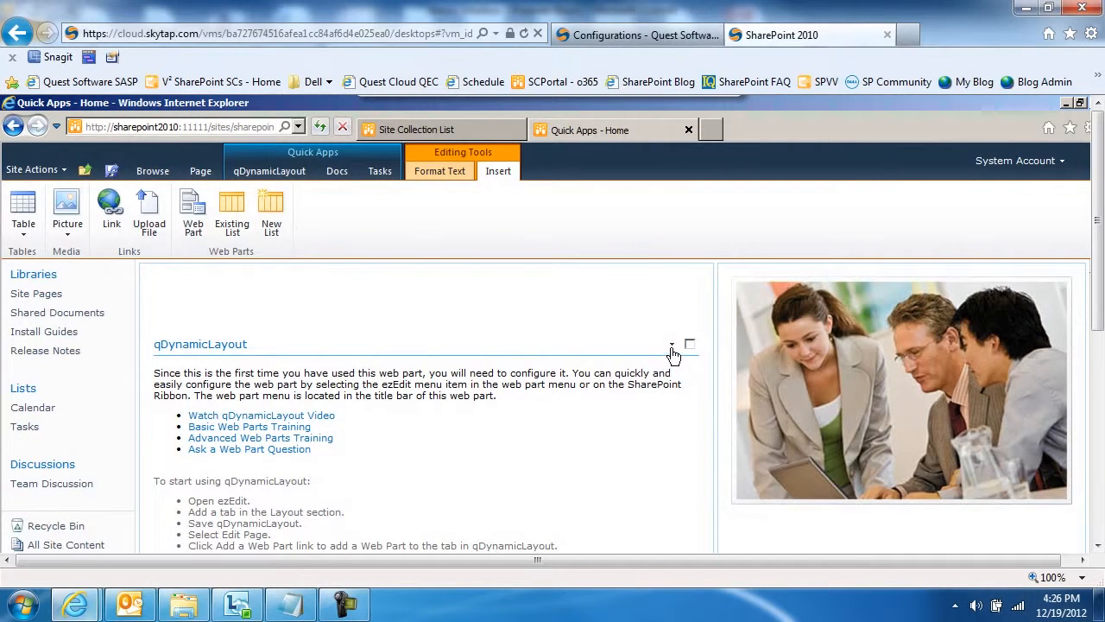
Open the qDynamicLayout web part in ezEdit, maximize the configuration window and set the title to "Browse This Page"
click(672, 346)
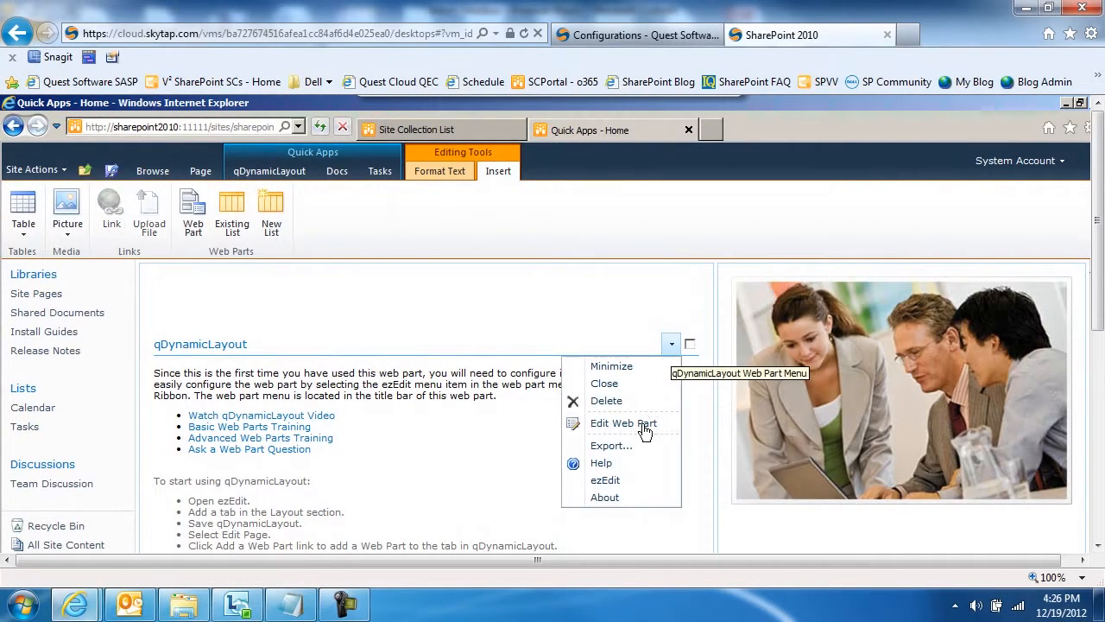
click(619, 480)
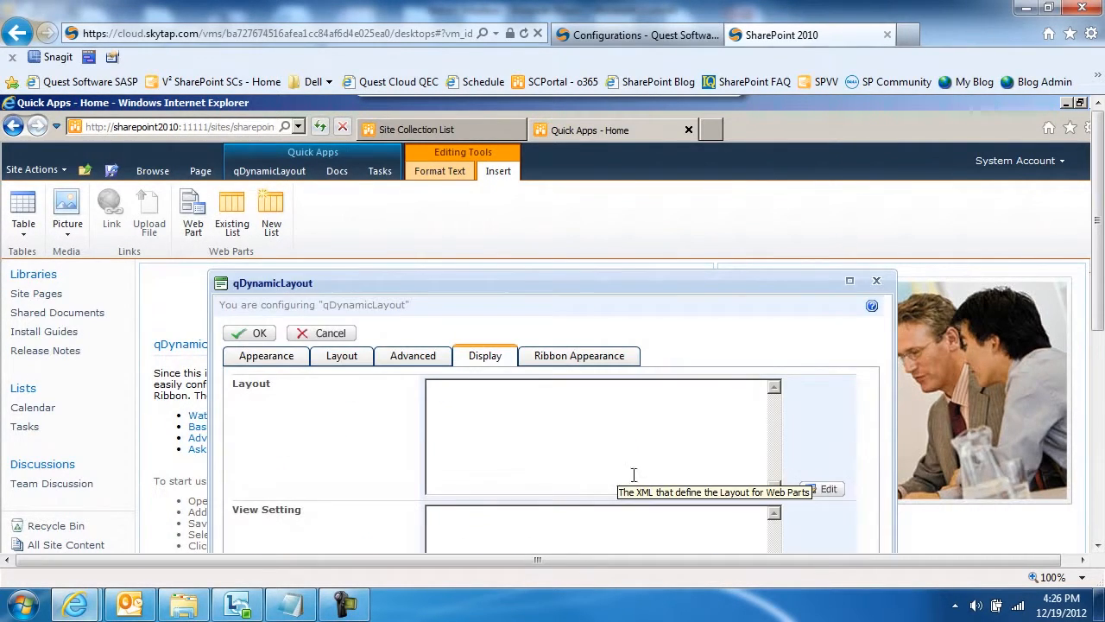
click(849, 282)
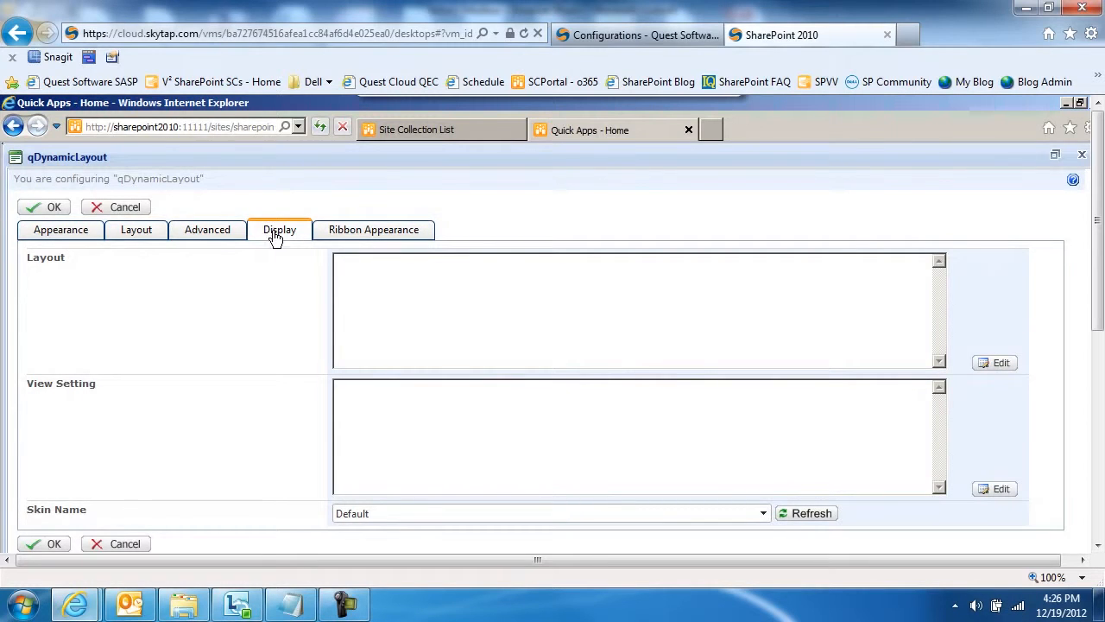
click(62, 238)
drag(428, 260, 240, 260)
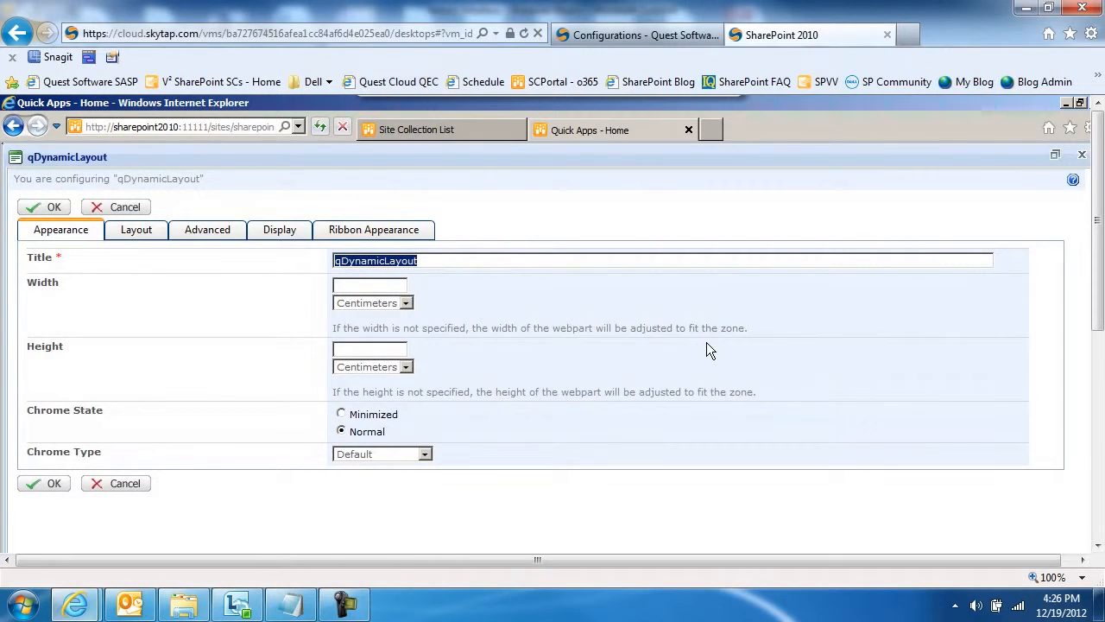
text(Brow)
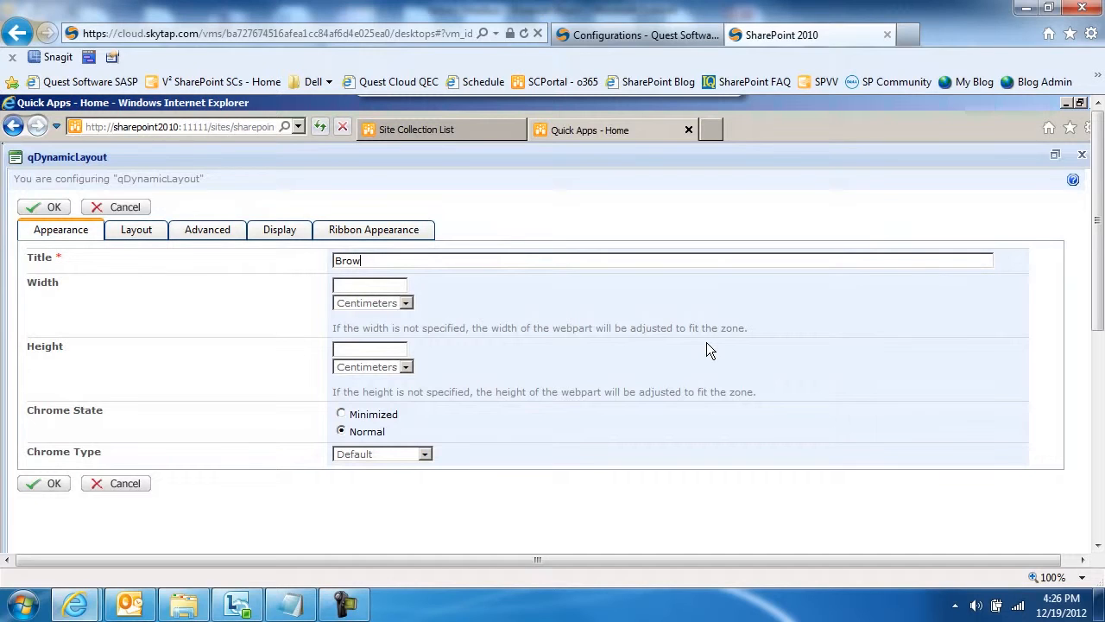
text(e This Page)
key(Left)
key(Left)
key(Left)
key(Left)
key(Left)
key(Left)
key(Left)
key(Left)
key(Left)
key(Left)
key(Left)
text(s)
Set the web part's display skin to Transparent
click(282, 239)
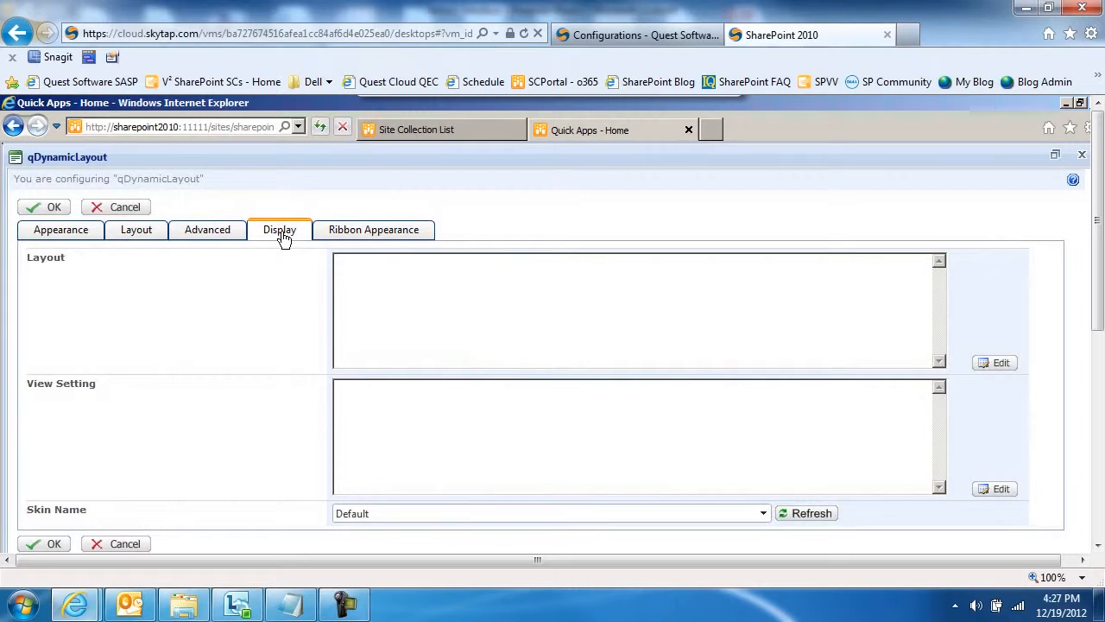
mouse_move(65, 276)
mouse_move(422, 418)
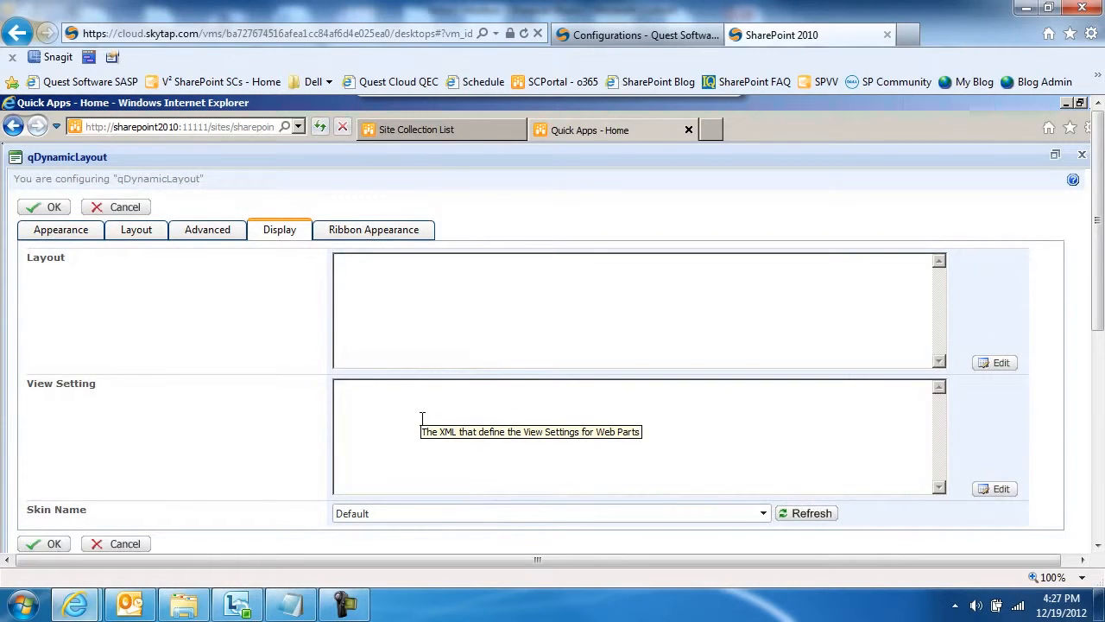
click(392, 518)
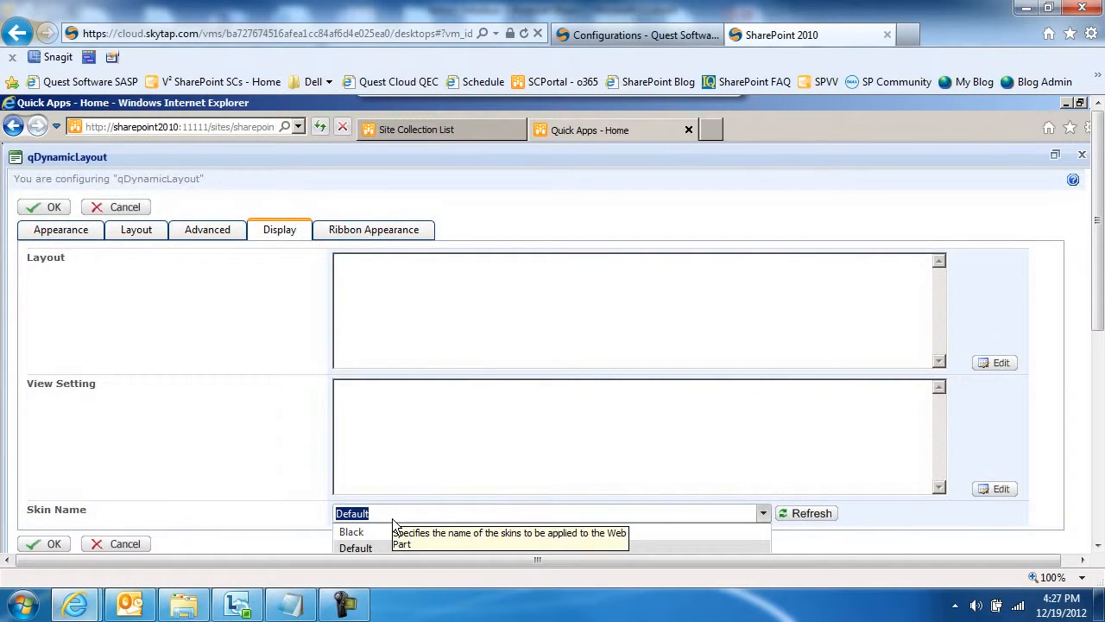
text(Transparent)
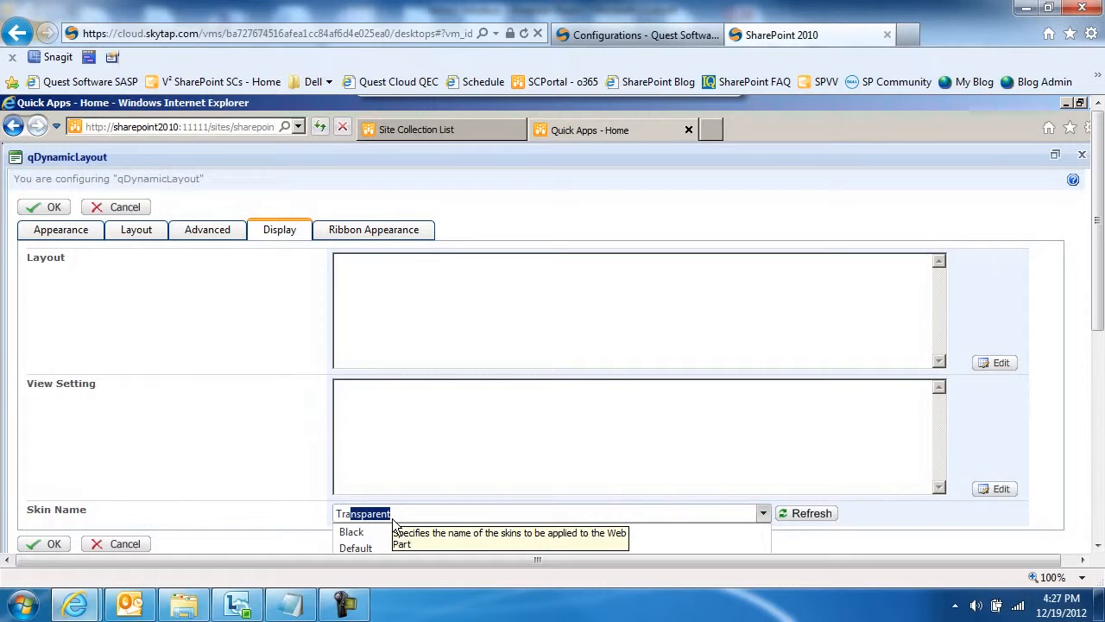
key(Return)
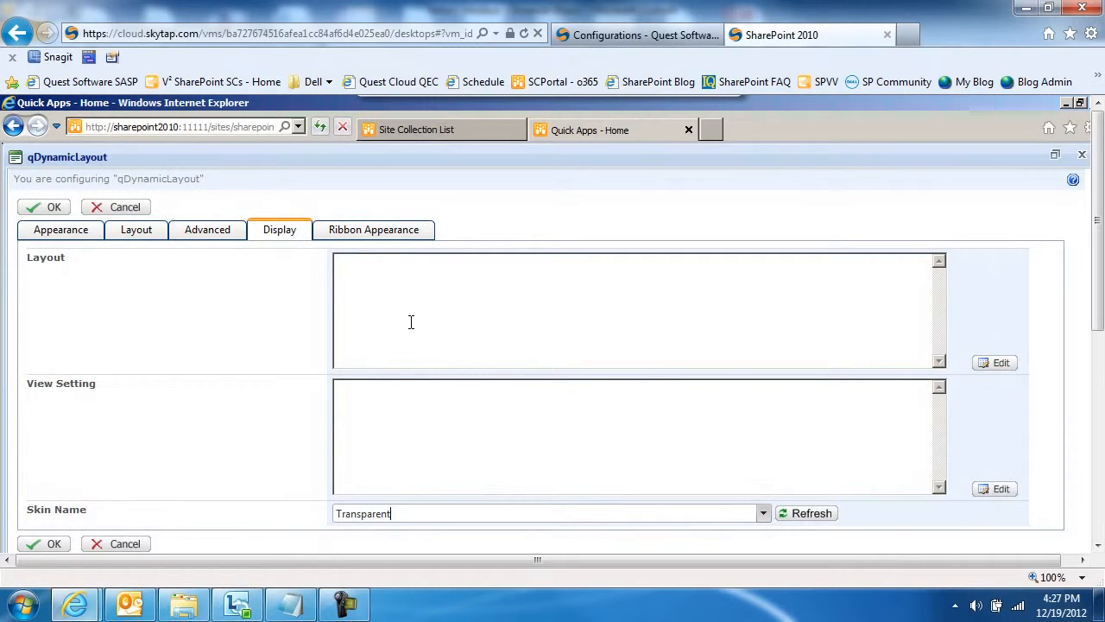
Add a first tab to the layout with ID and label "Documents" and description "All Page Documents"
click(998, 364)
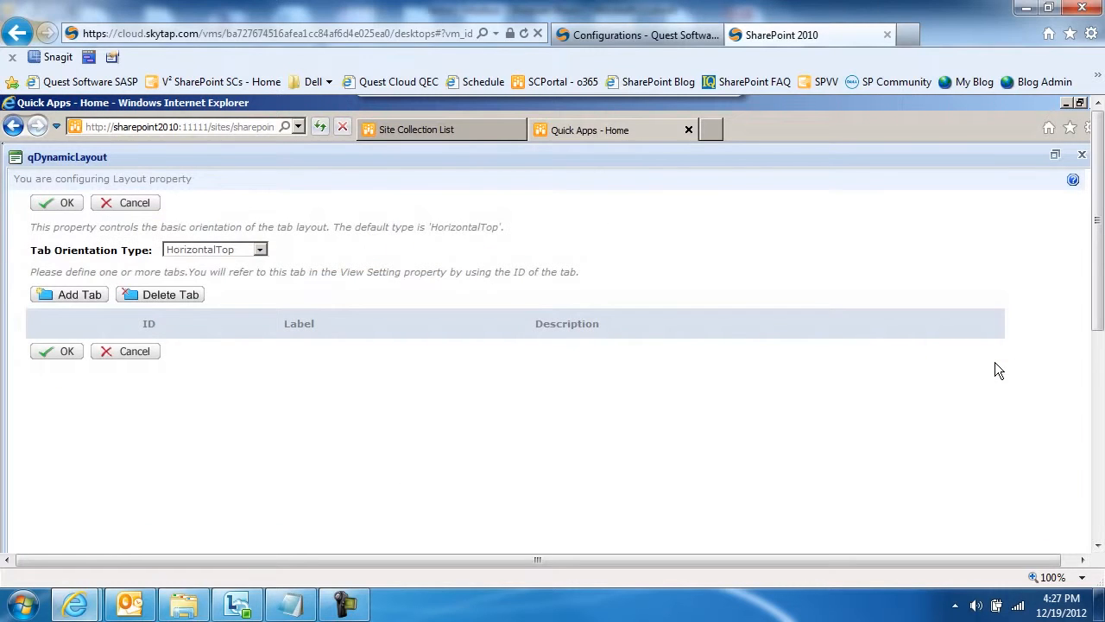
click(76, 297)
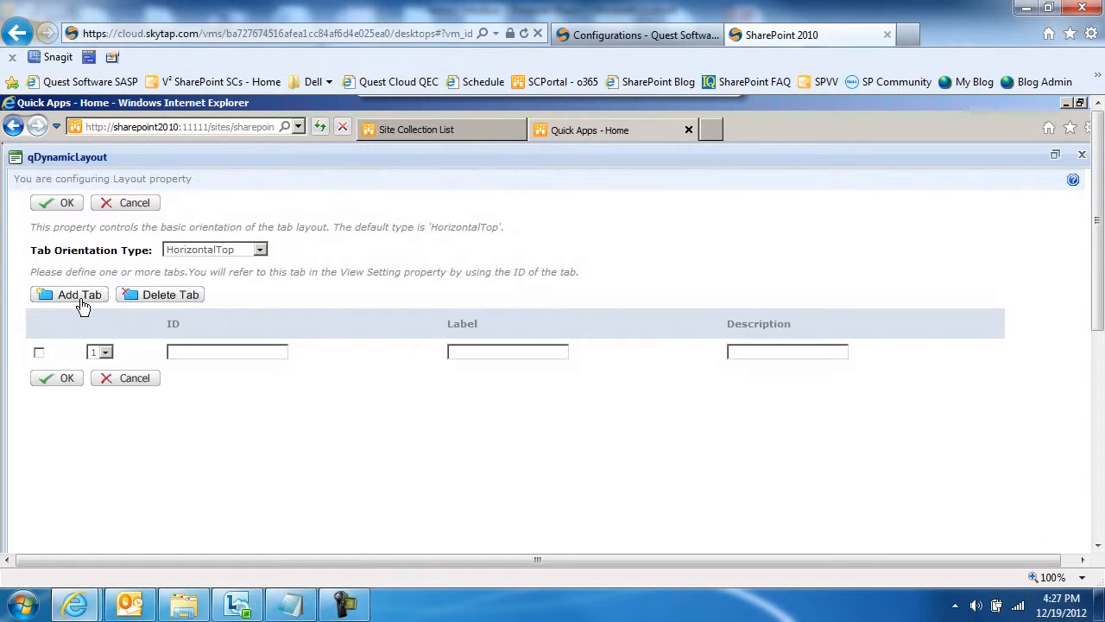
click(235, 353)
text(Do)
key(BackSpace)
key(BackSpace)
text(Docs)
key(BackSpace)
text(uments)
double_click(234, 351)
key(ctrl+c)
click(521, 352)
key(ctrl+v)
text(All Page Documents)
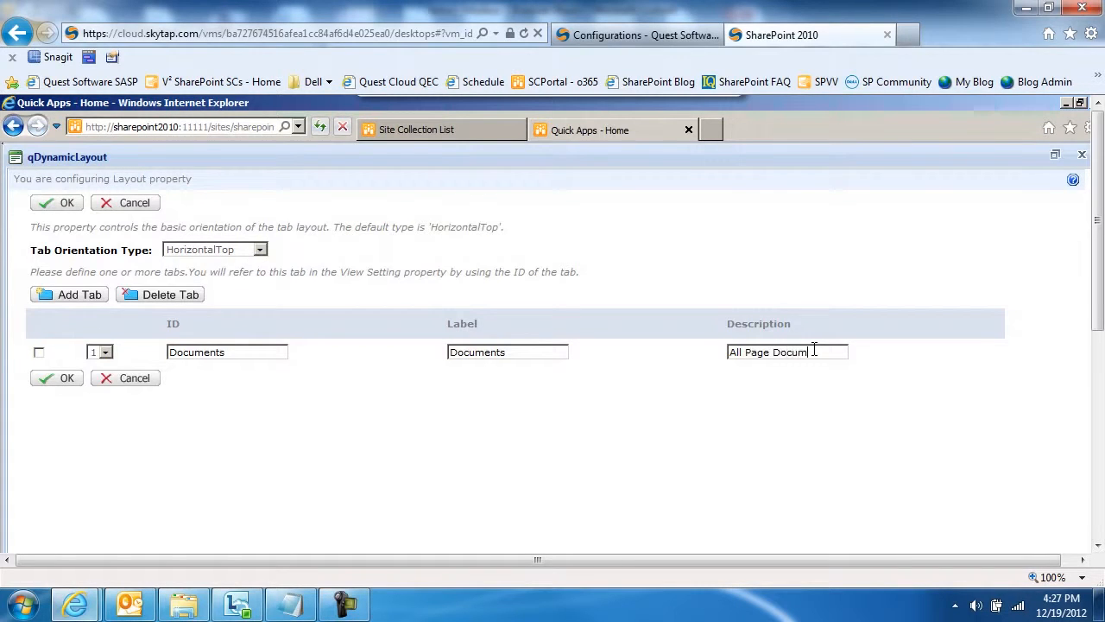
Add a second tab with ID and label "Tasks" and description "All Page Tasks", and confirm the layout
click(76, 298)
click(196, 380)
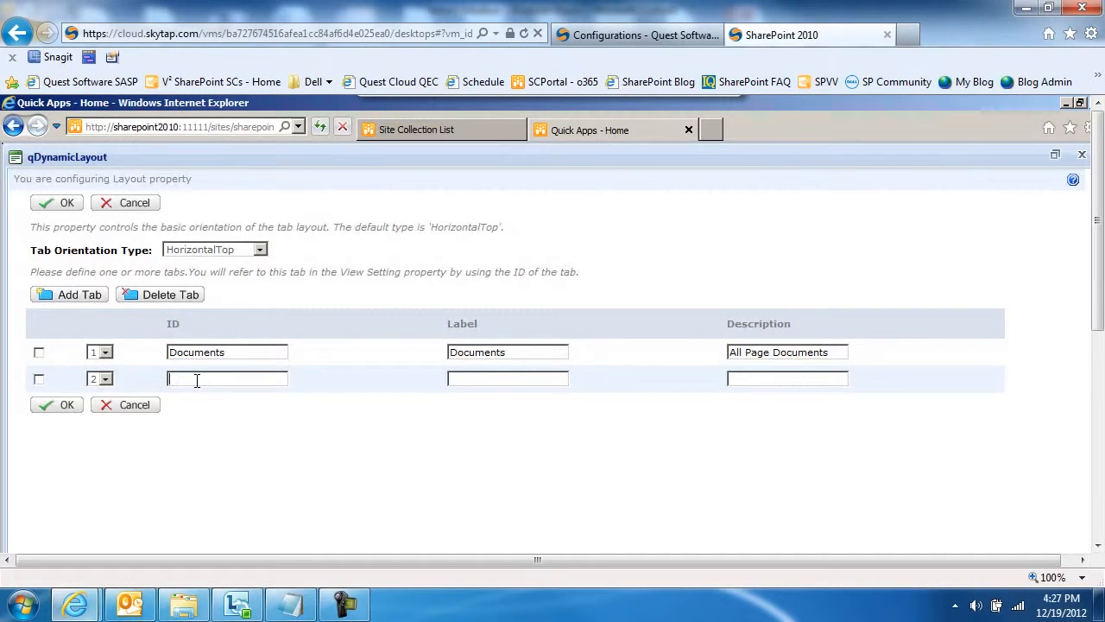
text(Tasks)
double_click(195, 380)
click(466, 378)
key(ctrl+v)
click(741, 383)
text(Asl Page Tasks)
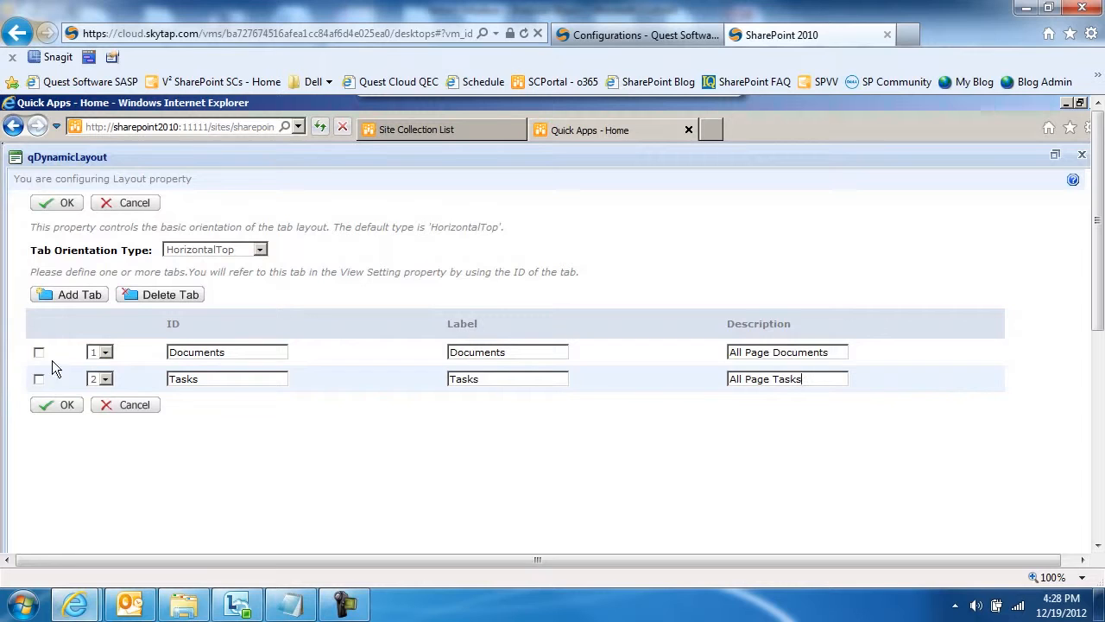
click(48, 407)
In the view setting, include the Tasks and Docs web parts, assigning Tasks to the Tasks tab and keeping Docs on Documents
click(659, 454)
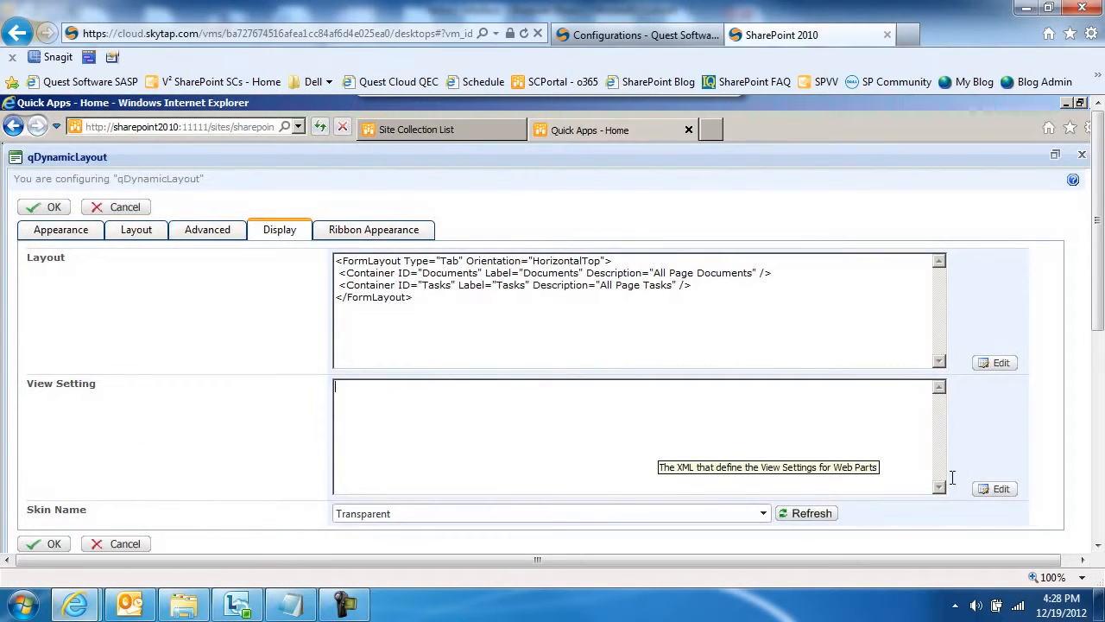
click(999, 488)
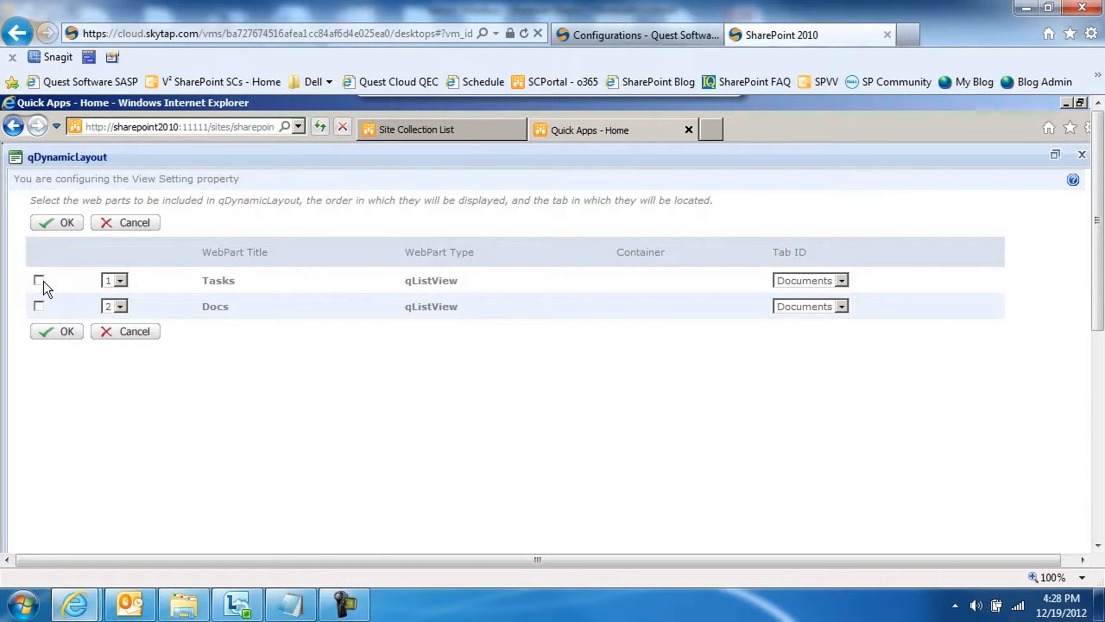
click(844, 280)
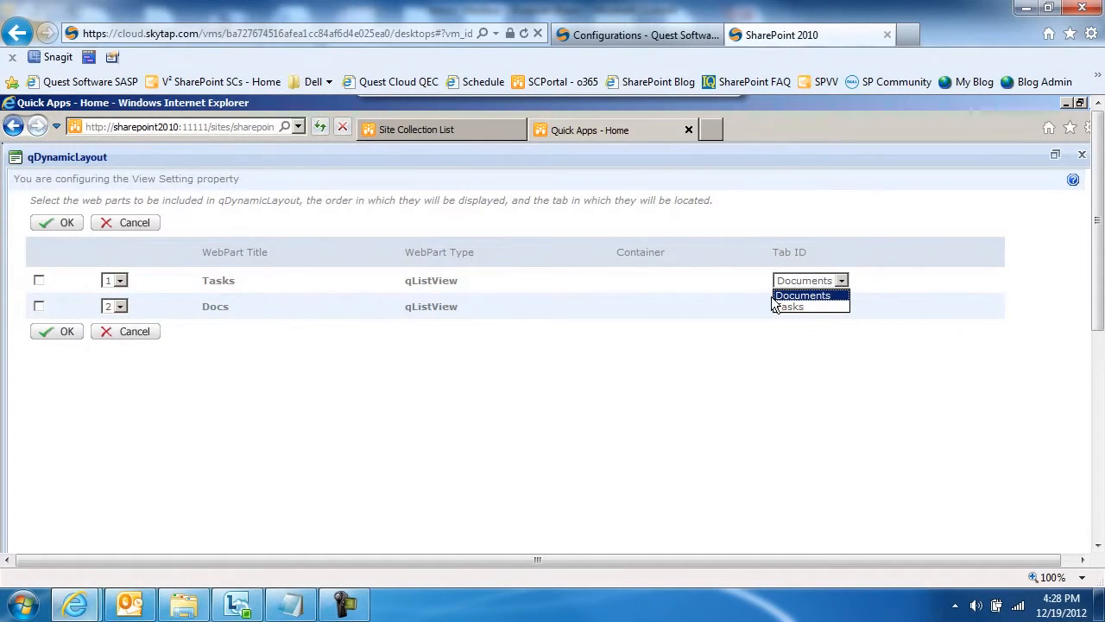
click(833, 308)
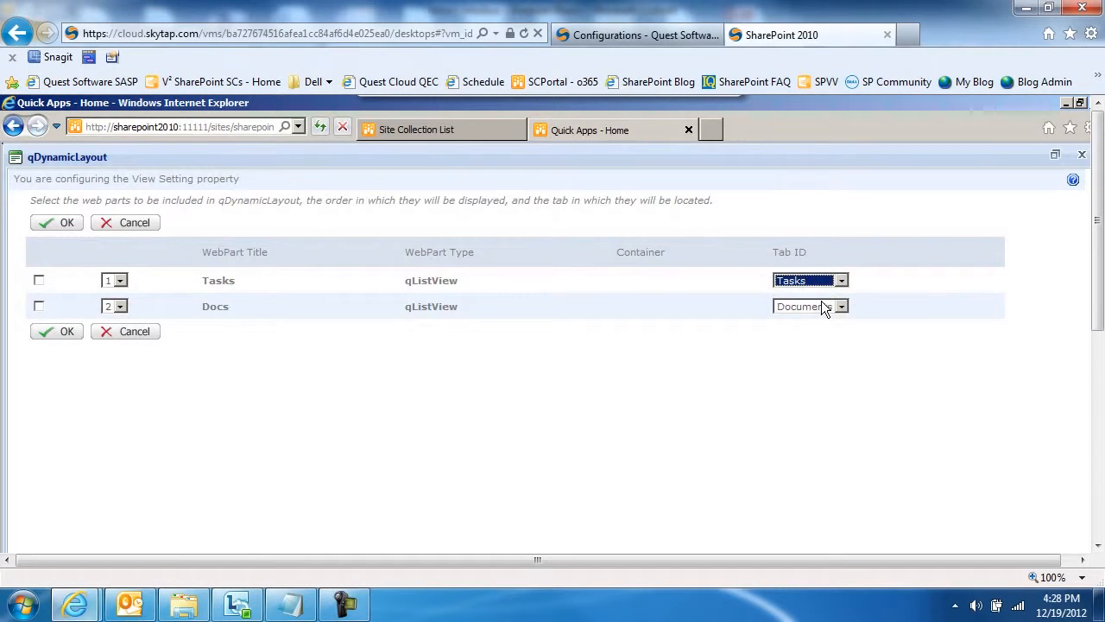
click(39, 282)
click(38, 306)
click(47, 333)
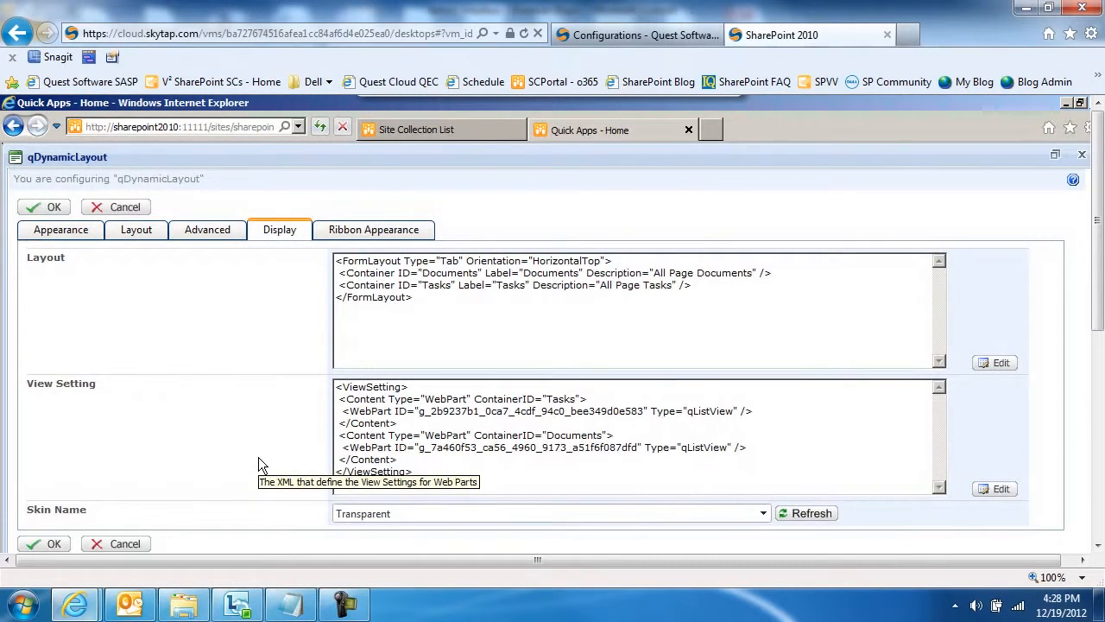
Apply the qDynamicLayout configuration and save the page changes
click(54, 213)
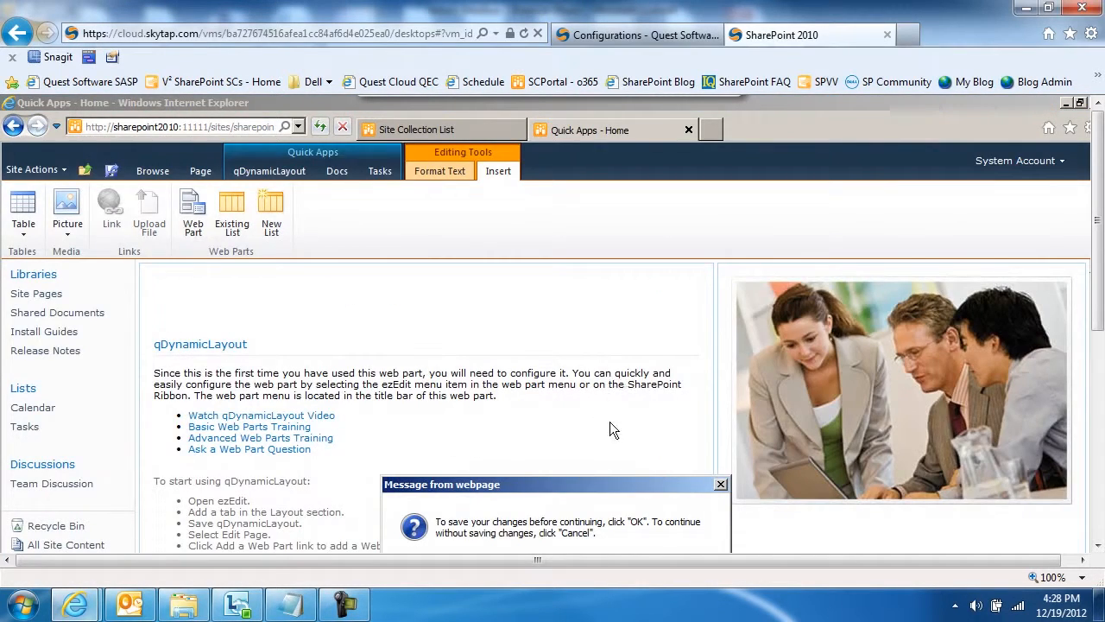
scroll(649, 442, down, 3)
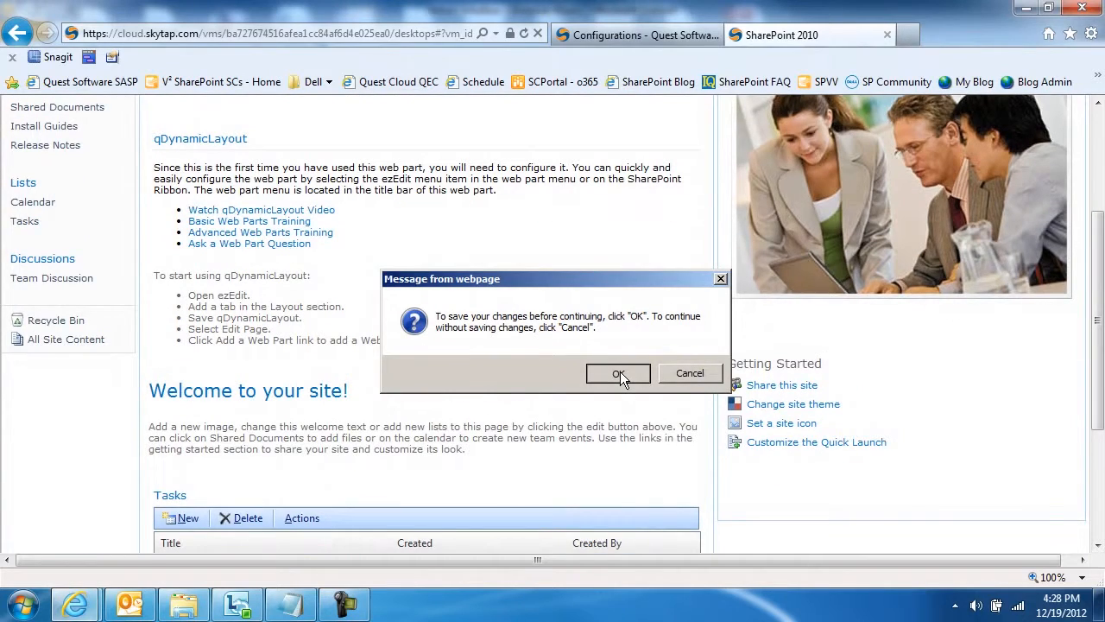
click(620, 374)
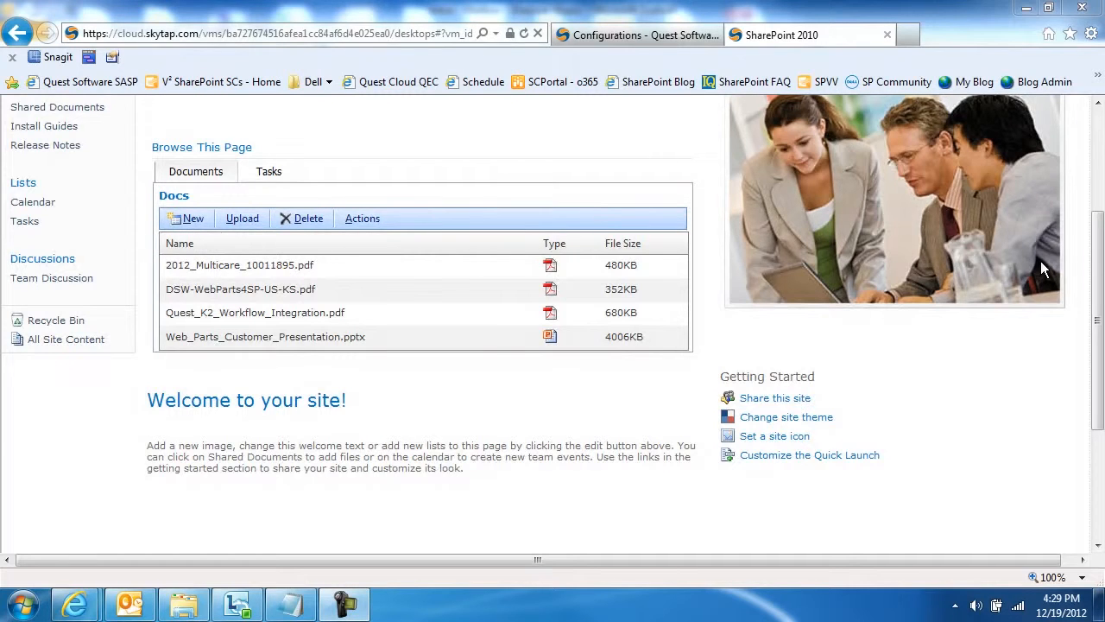
Check out the Quick Apps home page and open it for editing
drag(1097, 261, 1098, 159)
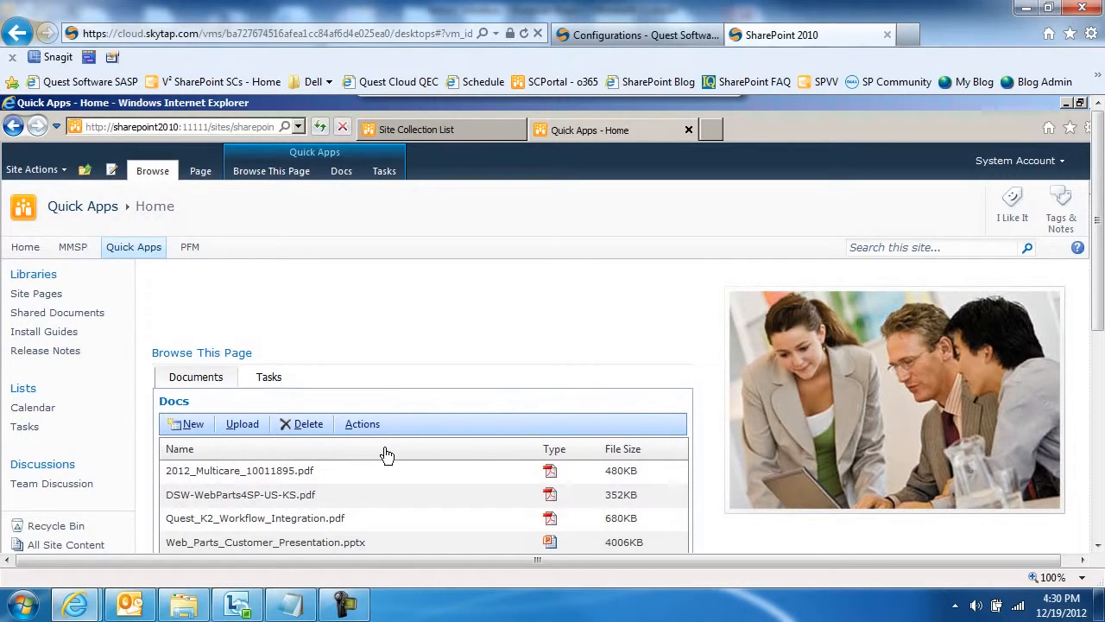
click(36, 169)
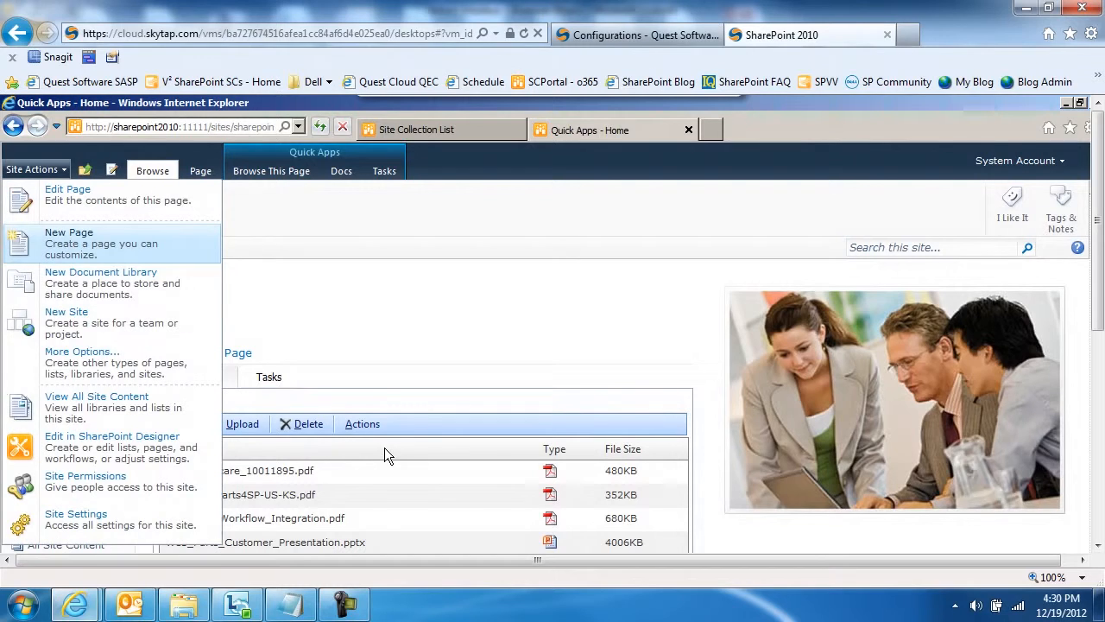
click(101, 207)
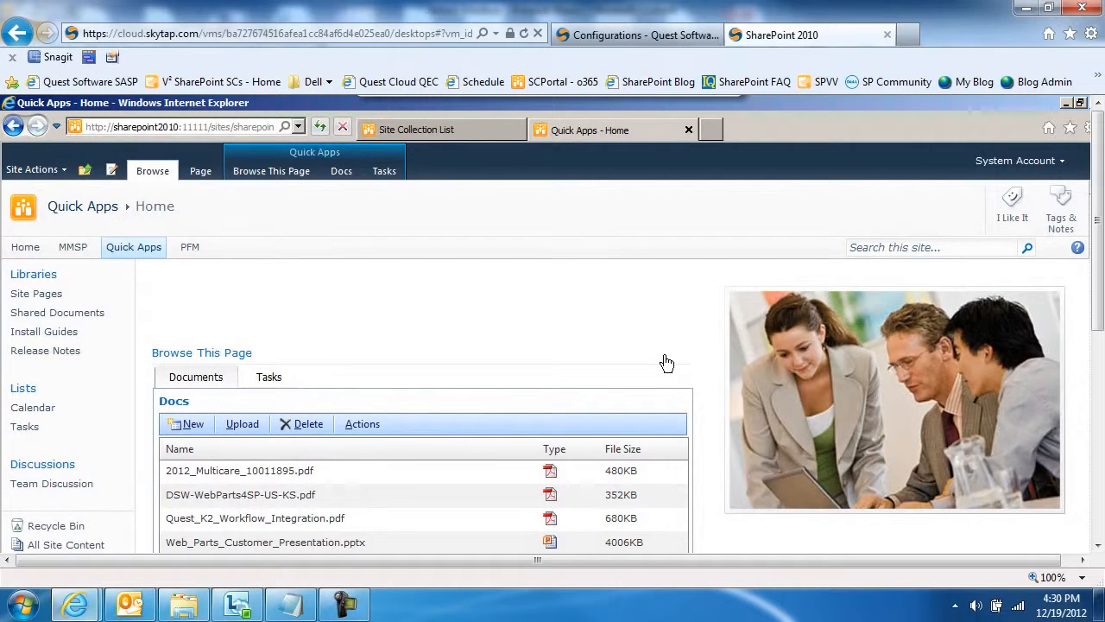
mouse_move(666, 358)
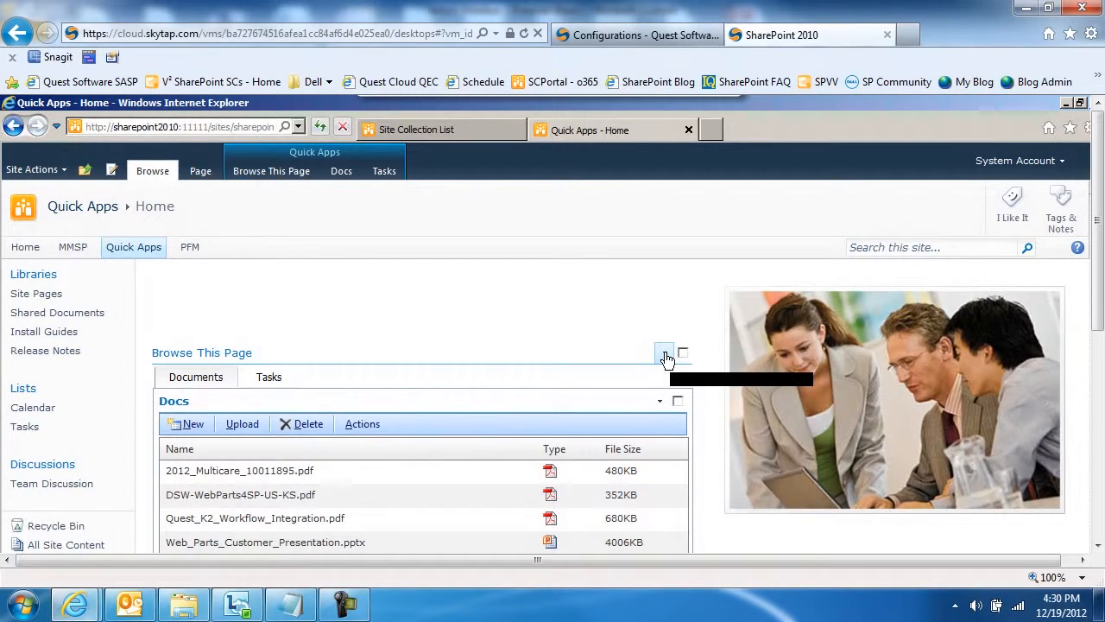
click(666, 355)
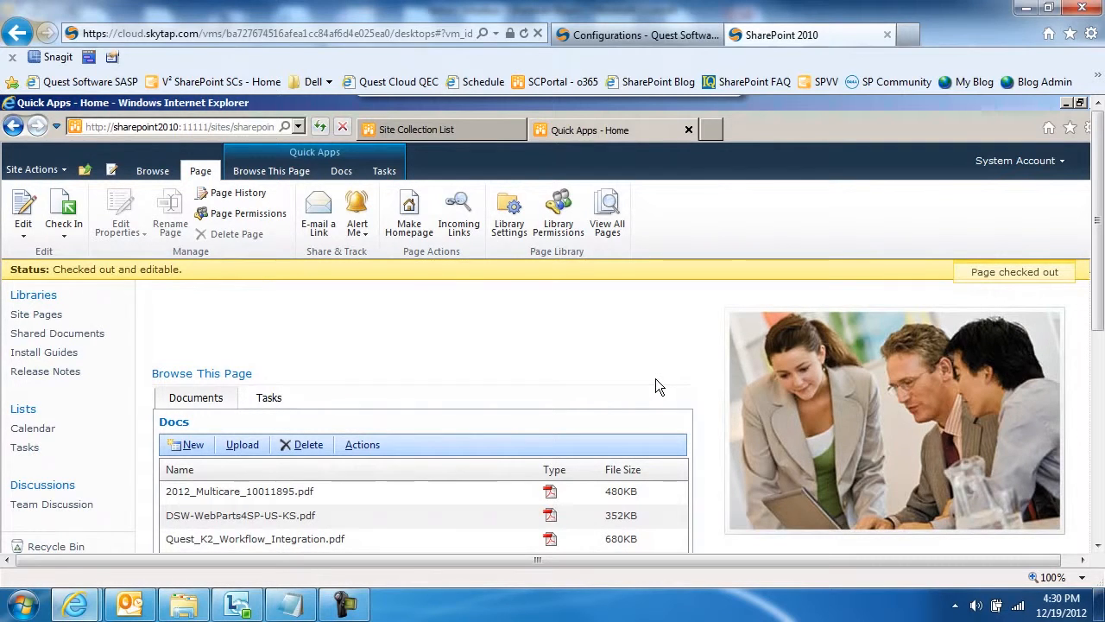
click(26, 212)
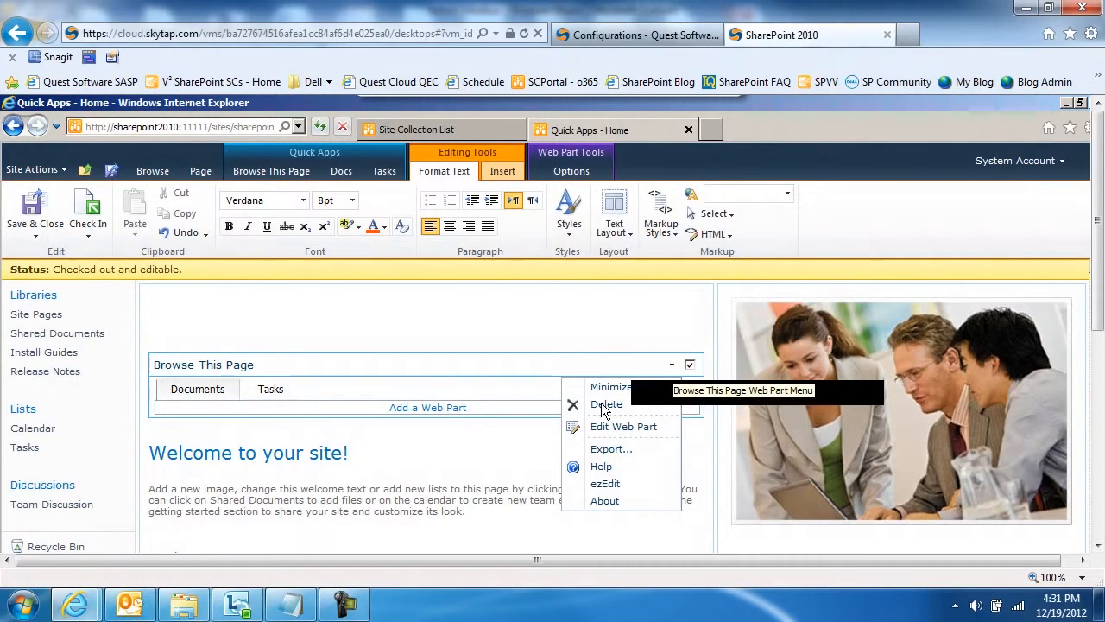
Permanently delete the Browse This Page web part from the home page, confirming the deletion
click(603, 406)
scroll(601, 402, down, 3)
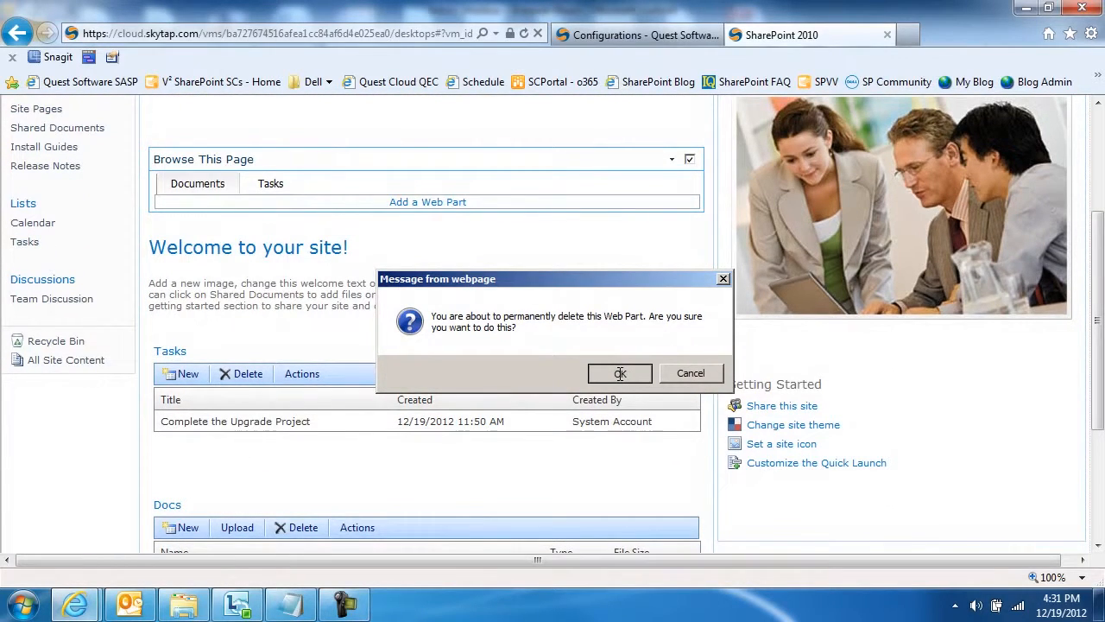
click(620, 373)
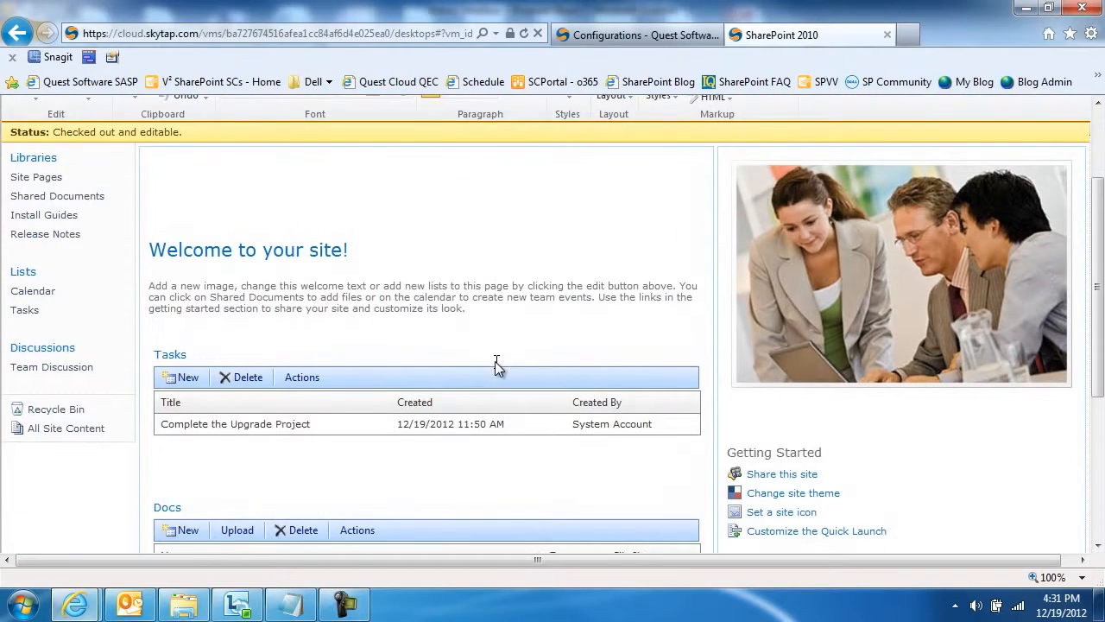
scroll(495, 361, down, 3)
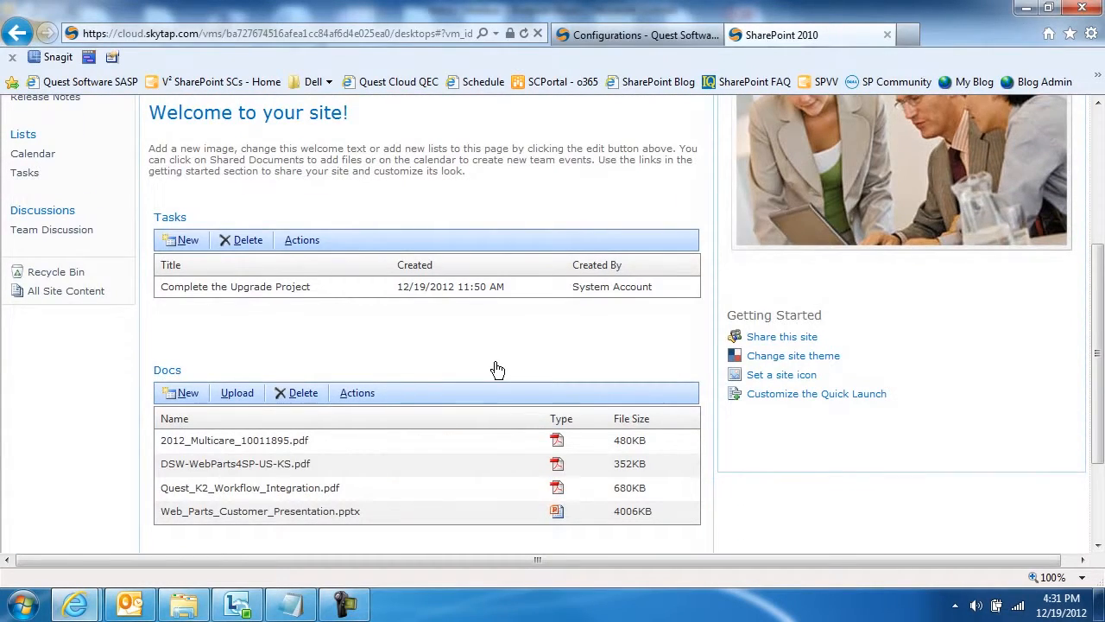